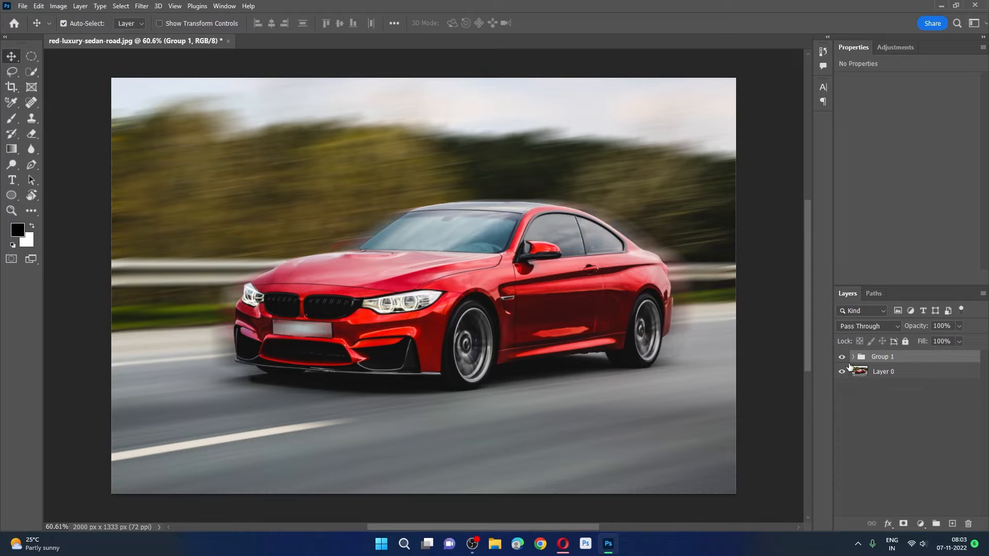
Delete Group 1 and convert Layer 0 to a smart object
drag(846, 360, 969, 524)
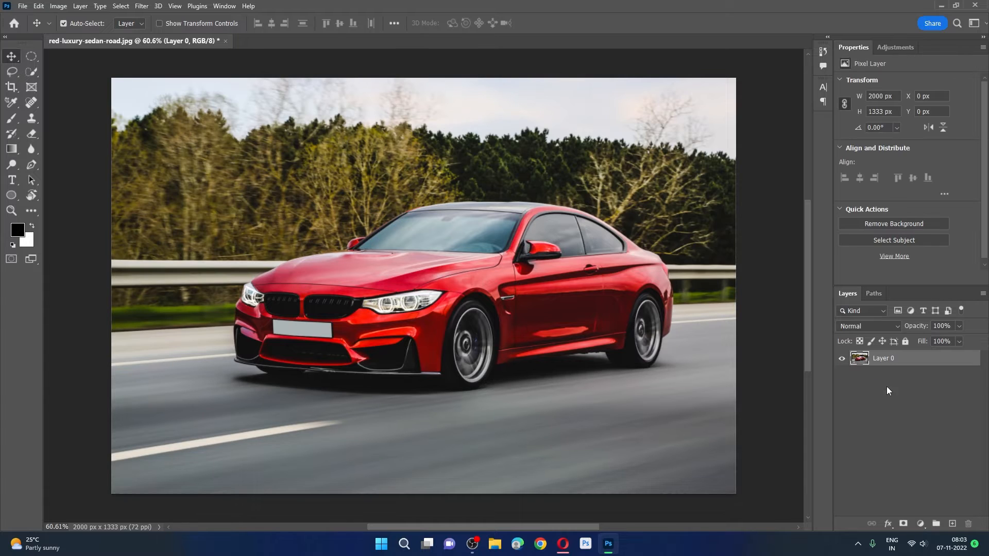
right_click(884, 360)
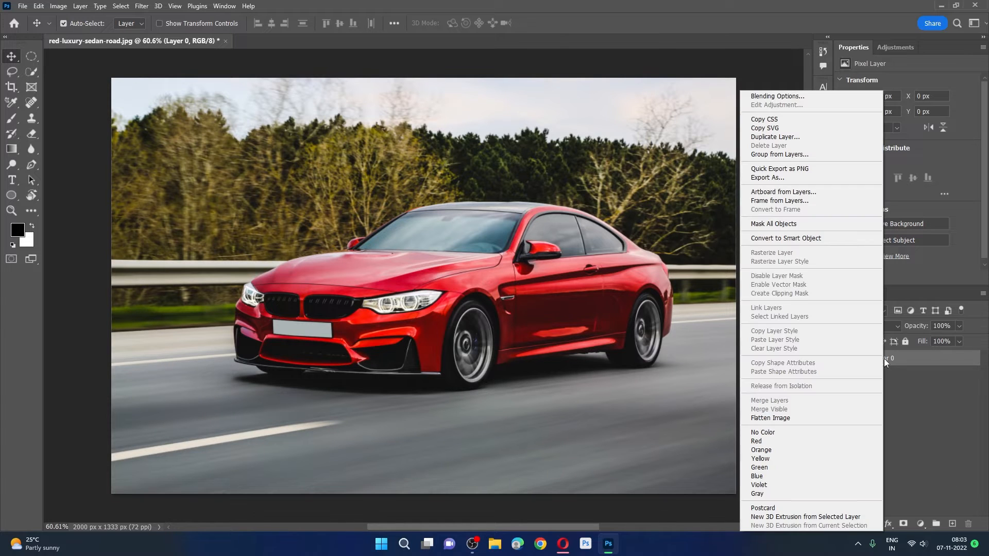
click(805, 245)
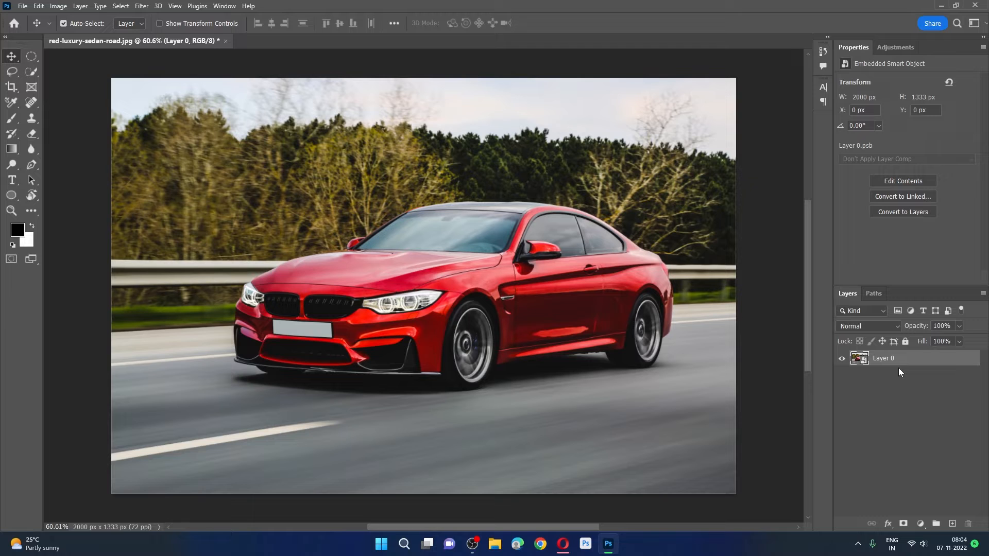
Make two duplicates of the Layer 0 smart object
key(ctrl+j)
key(ctrl+j)
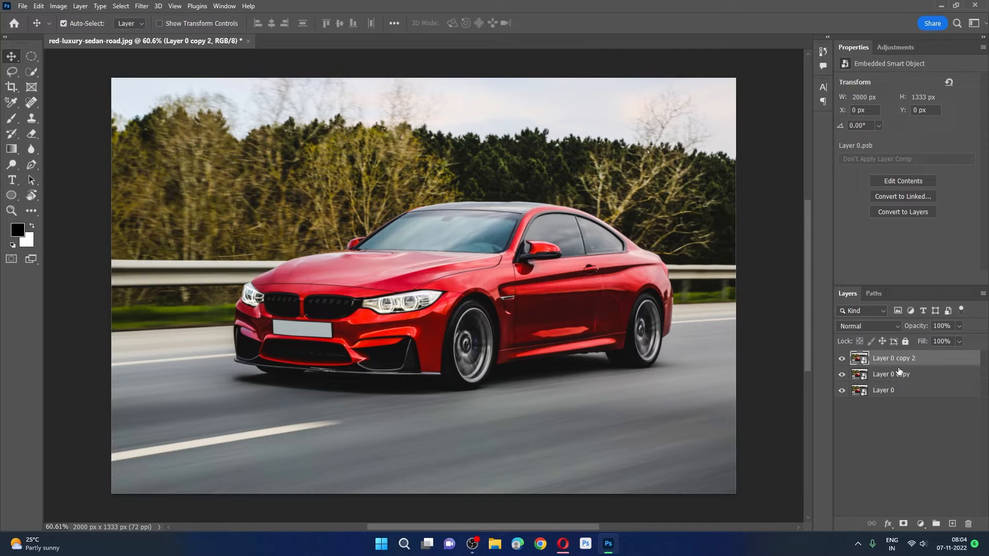
click(886, 402)
On Layer 0 copy 2, select the whole car with the Quick Selection tool and convert the selection into a layer mask
click(894, 360)
click(29, 73)
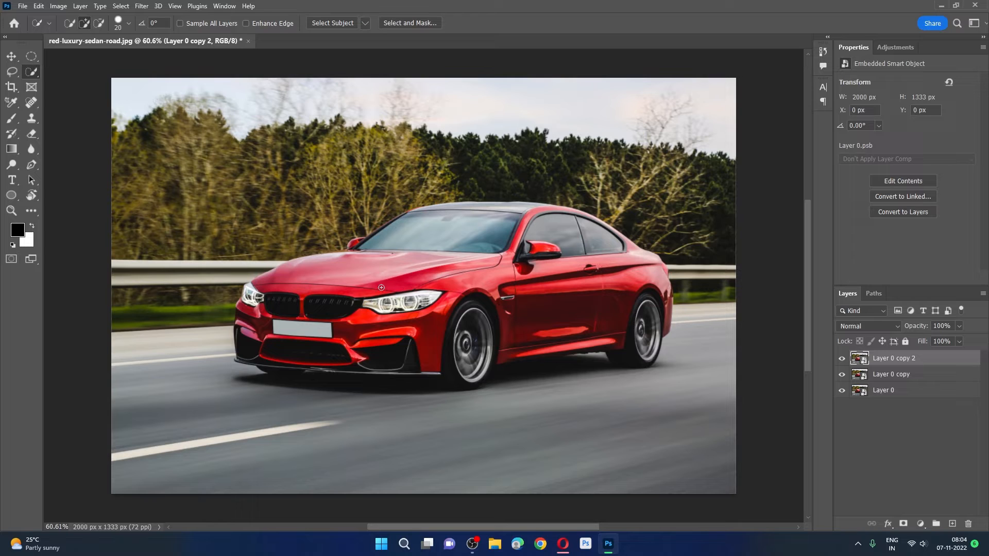
alt+right_click(360, 288)
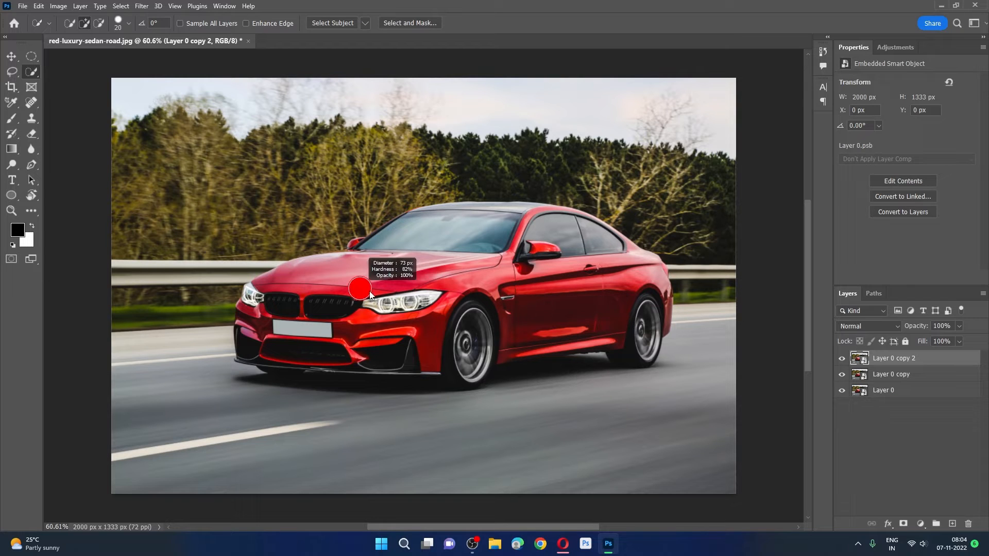
mouse_move(360, 291)
mouse_down()
mouse_move(407, 279)
mouse_move(361, 265)
mouse_move(485, 297)
mouse_move(585, 296)
mouse_move(540, 272)
mouse_move(565, 252)
mouse_move(539, 224)
mouse_move(415, 230)
mouse_move(367, 261)
mouse_up()
mouse_move(299, 307)
mouse_down()
mouse_move(270, 294)
mouse_move(259, 319)
mouse_move(258, 291)
mouse_move(248, 346)
mouse_move(361, 354)
mouse_move(346, 352)
mouse_move(468, 338)
mouse_move(455, 357)
mouse_move(460, 373)
mouse_move(491, 349)
mouse_move(619, 328)
mouse_move(613, 333)
mouse_move(658, 304)
mouse_move(646, 341)
mouse_up()
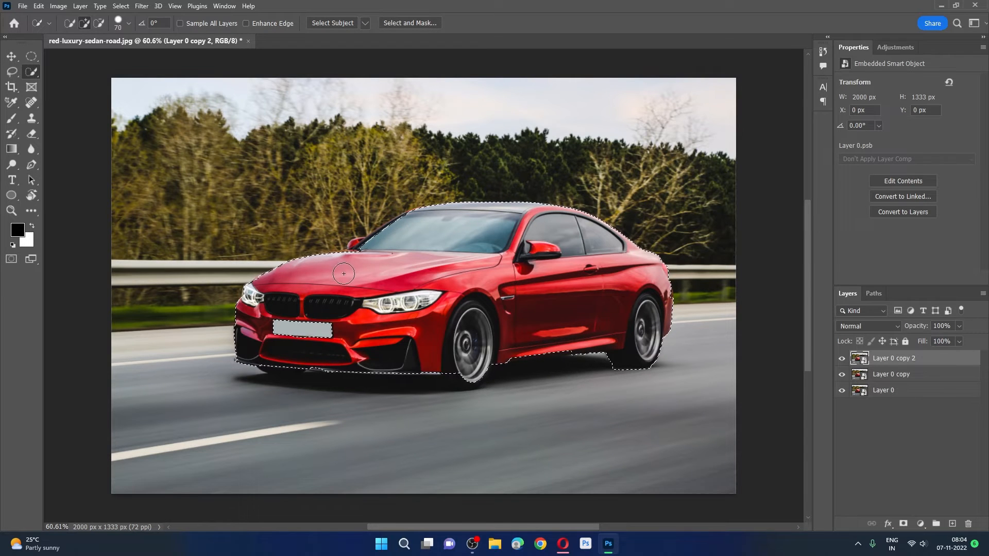
mouse_move(376, 246)
mouse_down()
mouse_move(401, 224)
mouse_move(386, 218)
mouse_move(394, 202)
mouse_move(380, 216)
mouse_up()
click(903, 524)
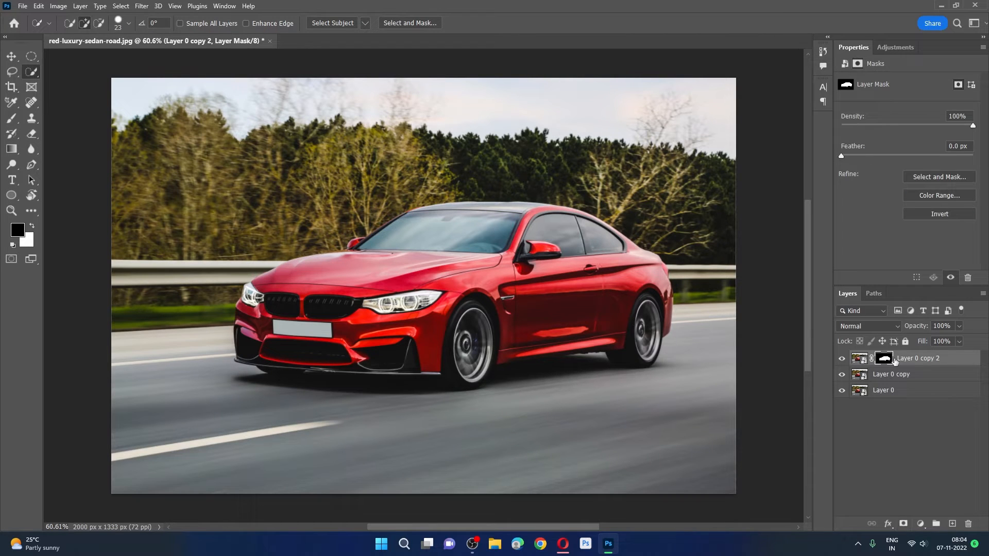
Inspect the masked car cutout on its own by temporarily hiding the two layers beneath it
click(841, 359)
click(841, 374)
click(842, 359)
click(842, 390)
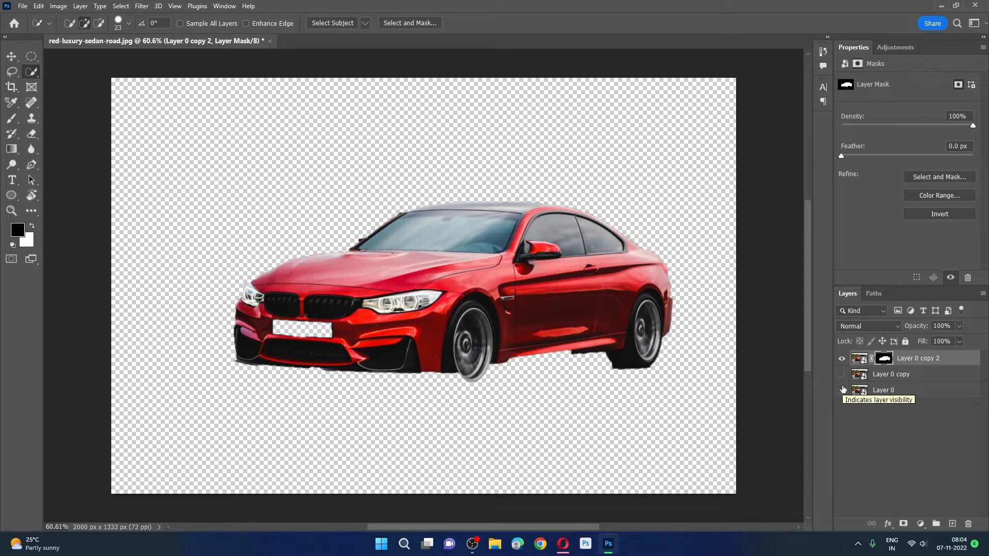
click(842, 390)
click(841, 374)
Hide the masked car layer and apply a Motion Blur to Layer 0 copy with a 10° angle and 106 pixels distance
click(841, 359)
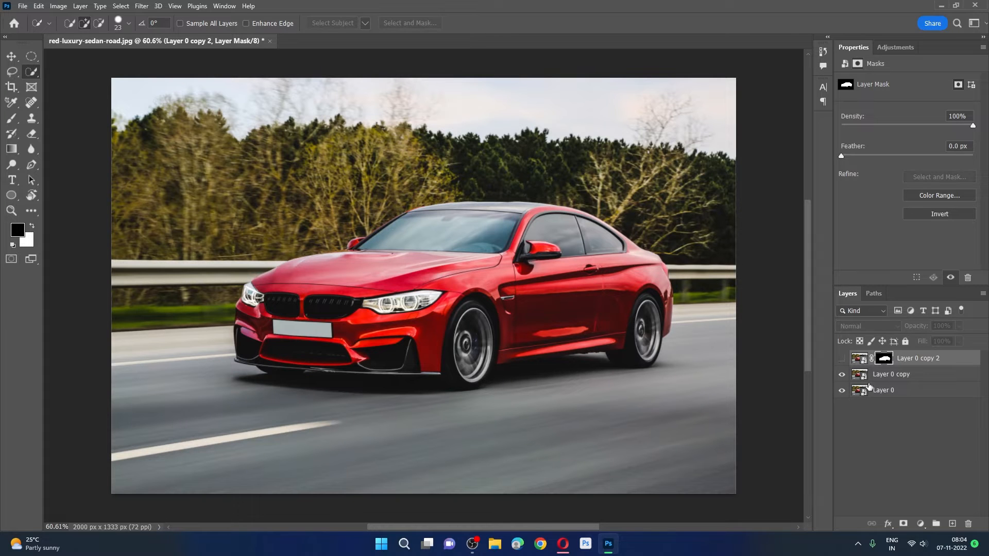
click(892, 374)
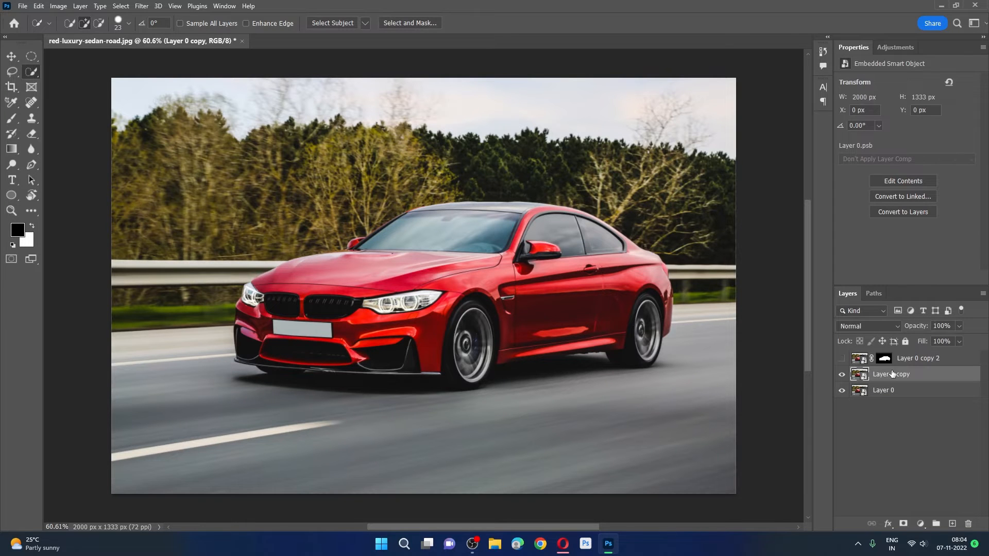
click(142, 6)
mouse_move(214, 142)
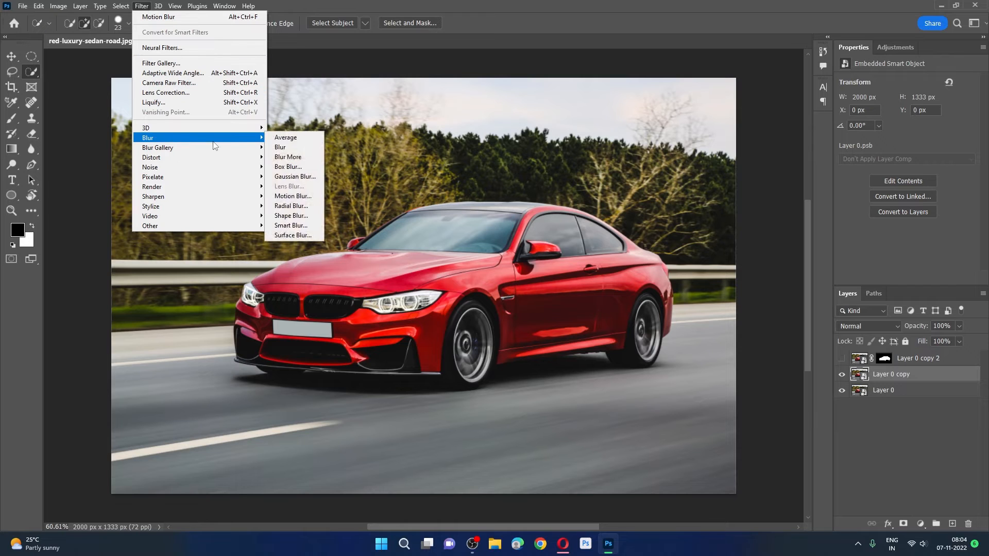
click(304, 197)
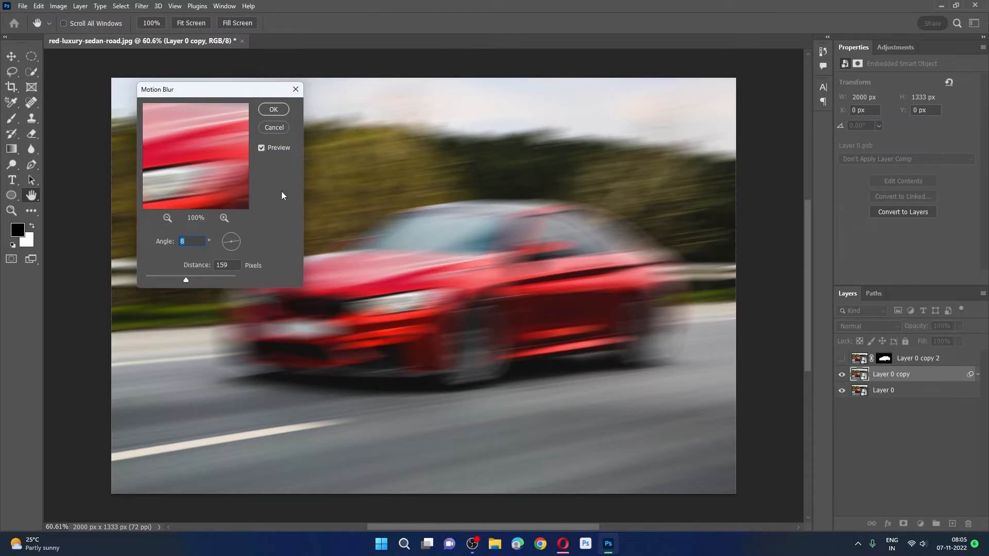
drag(215, 94, 135, 99)
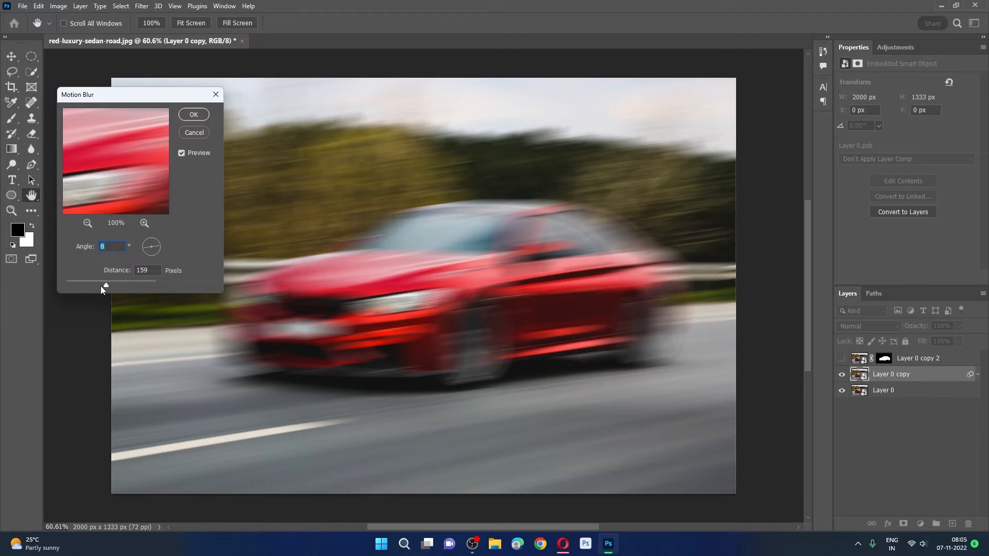
drag(107, 287, 99, 287)
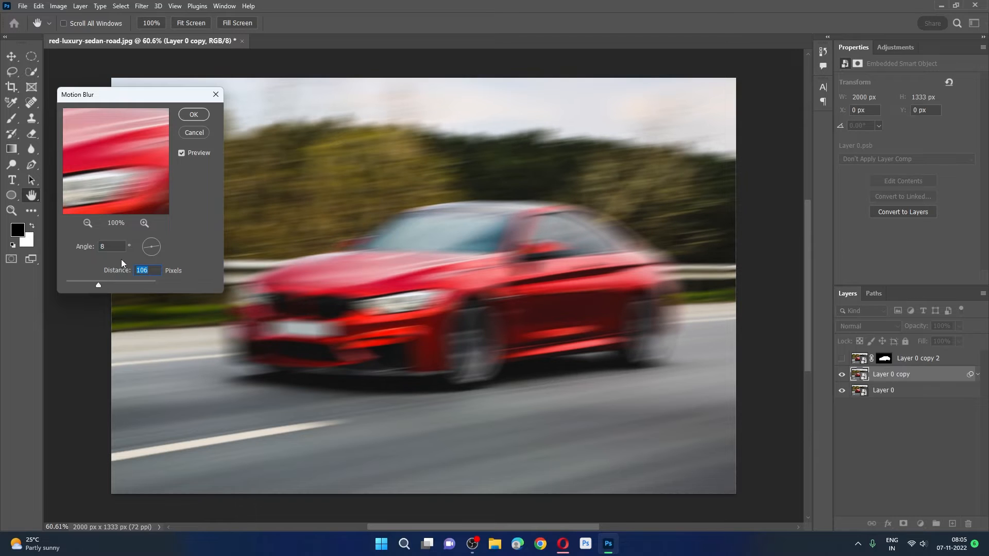
click(89, 246)
text(10)
click(195, 114)
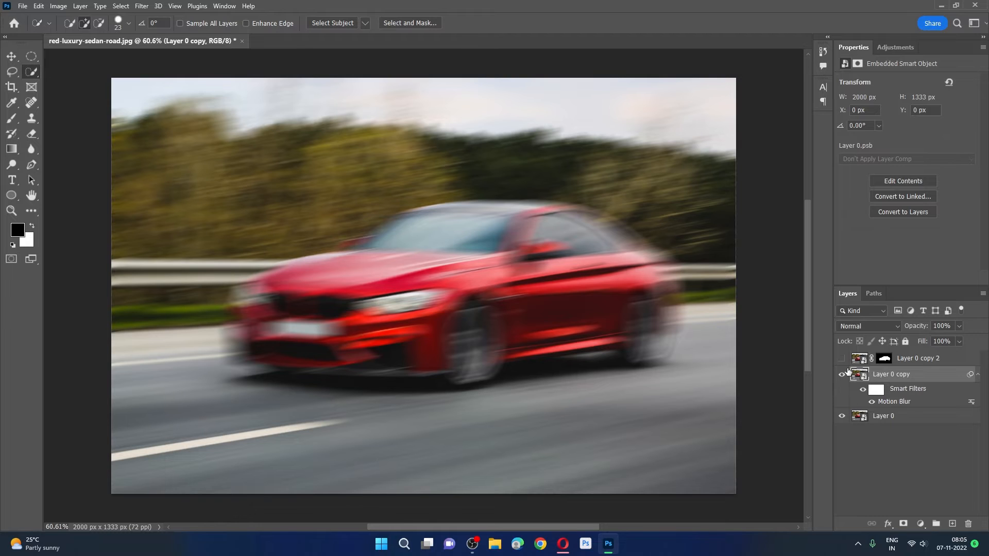
Show the masked car layer again and extend its mask over the front wheel, the lower bumper edge and the far side mirror
click(841, 359)
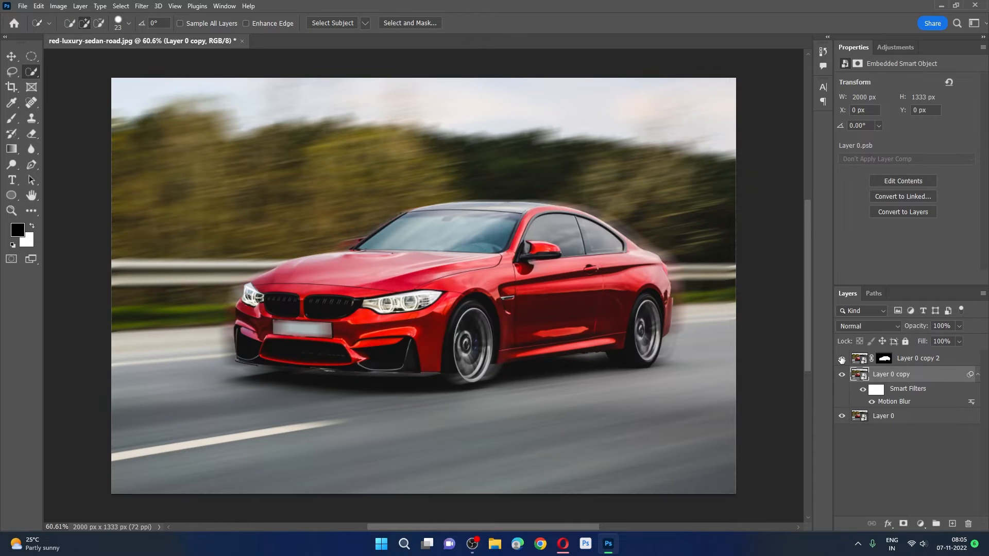
click(883, 362)
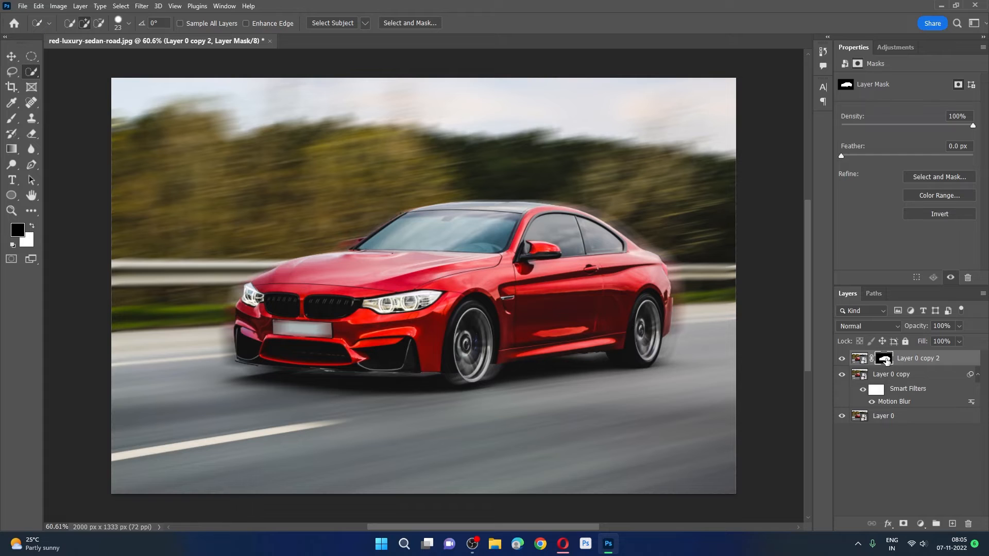
double_click(887, 361)
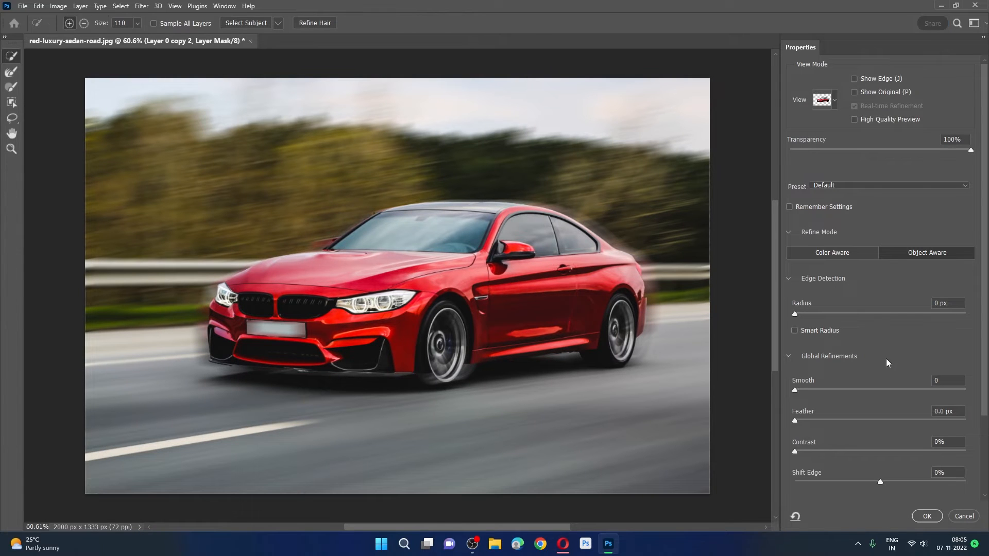
drag(256, 185, 248, 186)
mouse_move(452, 375)
mouse_down()
mouse_move(472, 356)
mouse_move(472, 337)
mouse_move(446, 301)
mouse_move(408, 371)
mouse_move(280, 370)
mouse_move(204, 356)
mouse_up()
key(alt)
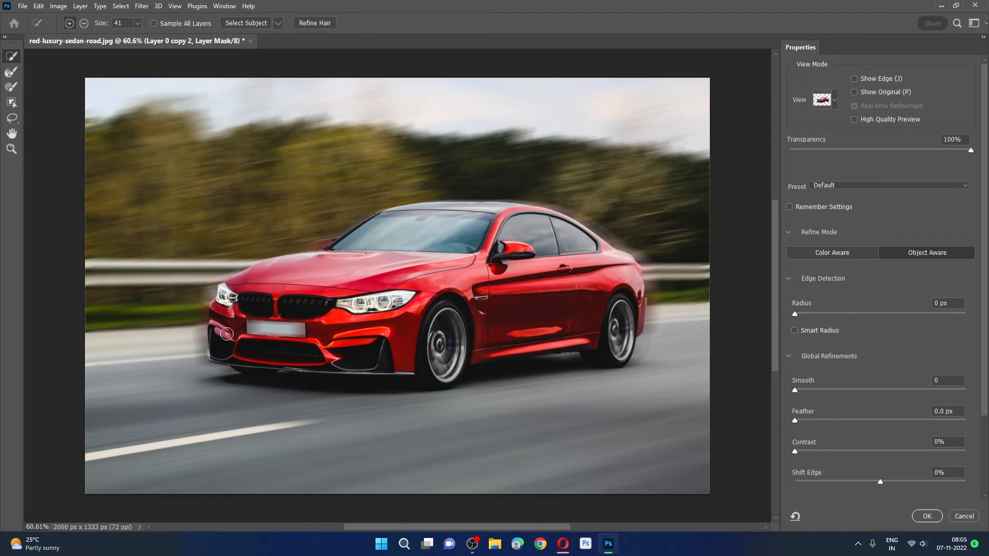
alt+right_click(386, 276)
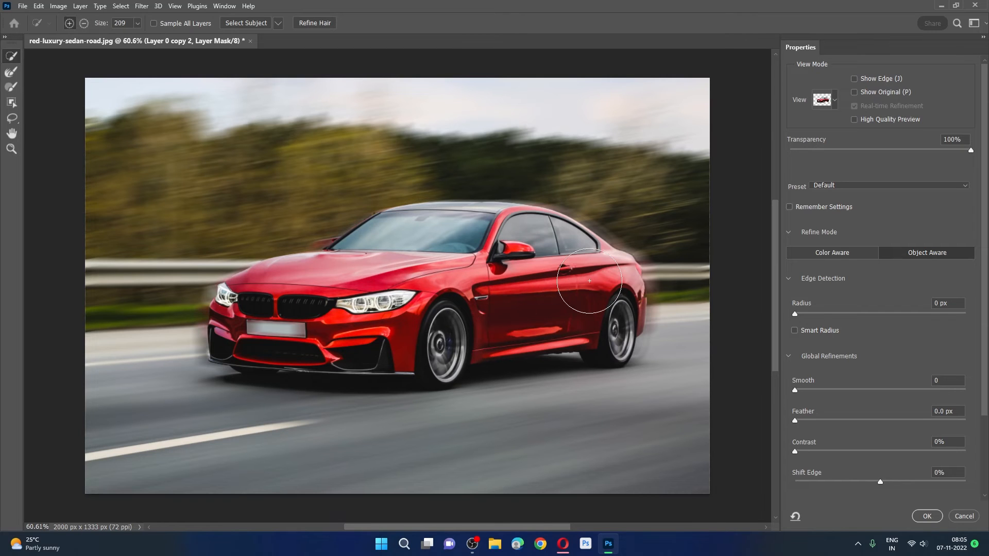
click(340, 268)
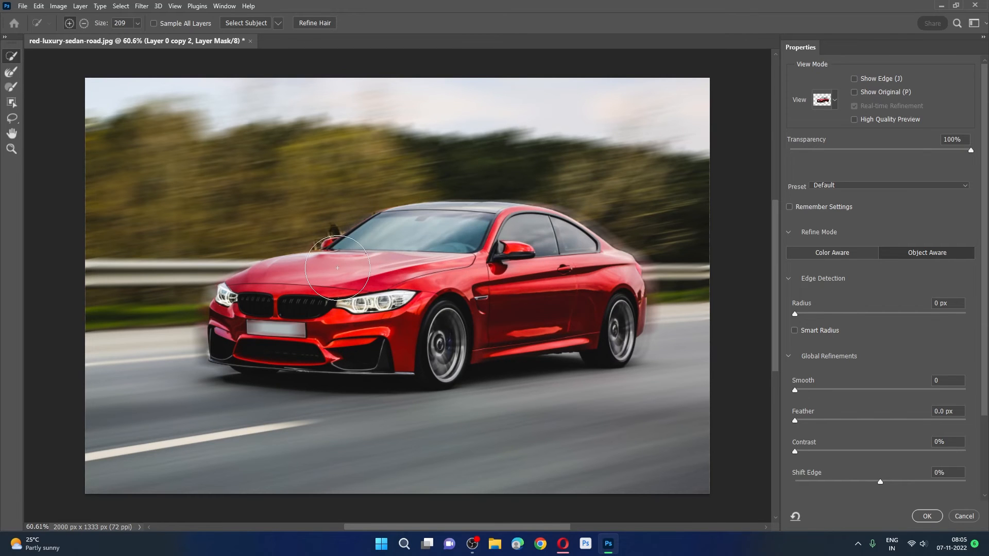
Subtract the stray tree remnants around the far side mirror from the car mask with a small brush and apply the mask refinement
alt+right_click(340, 267)
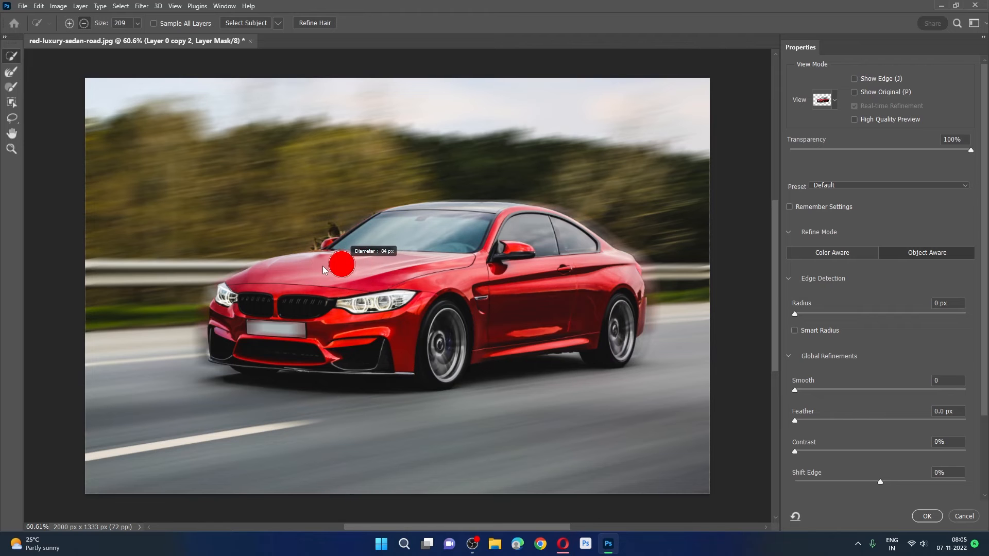
scroll(318, 238, up, 5)
alt+right_click(319, 240)
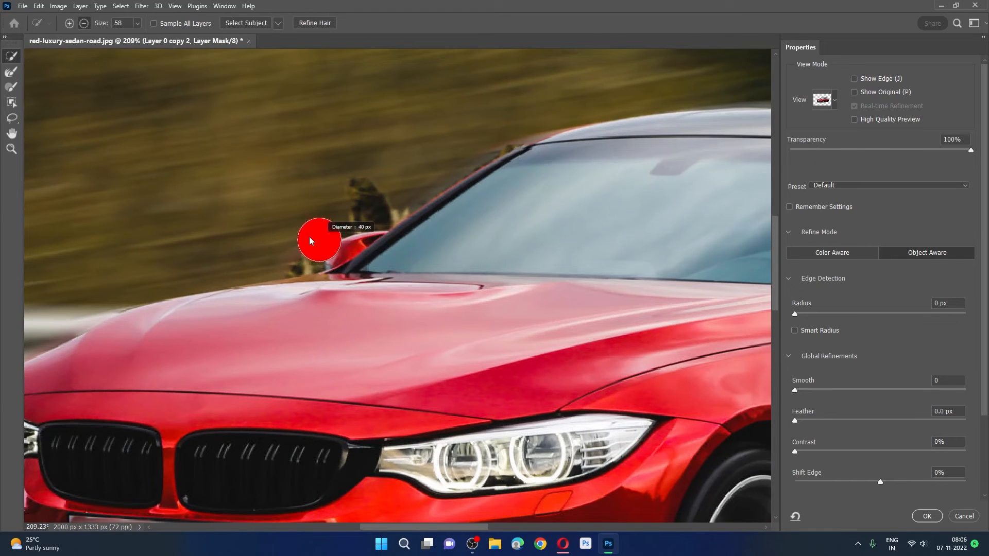
alt+right_click(335, 195)
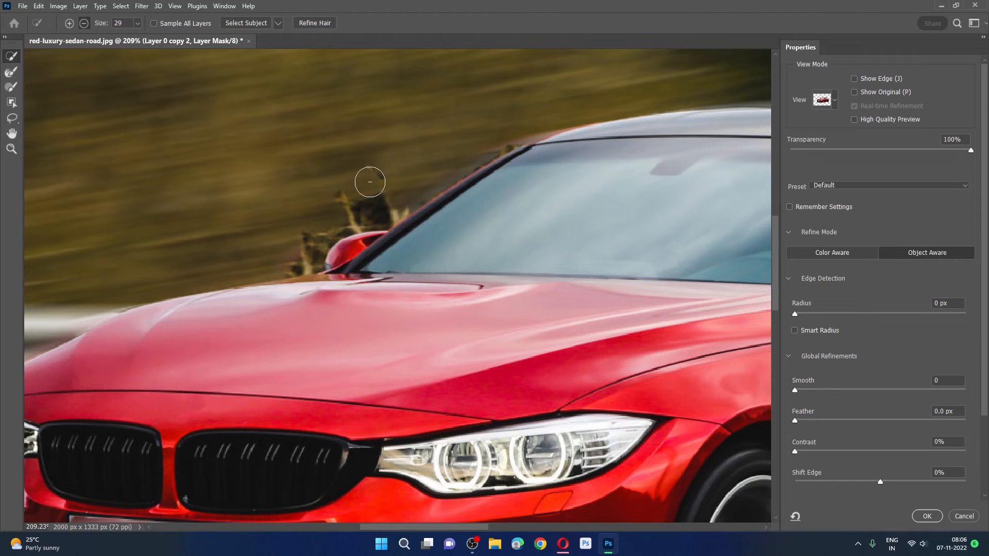
mouse_move(361, 195)
mouse_down()
mouse_move(411, 200)
mouse_move(495, 144)
mouse_move(284, 254)
mouse_move(344, 250)
mouse_up()
alt+right_click(351, 250)
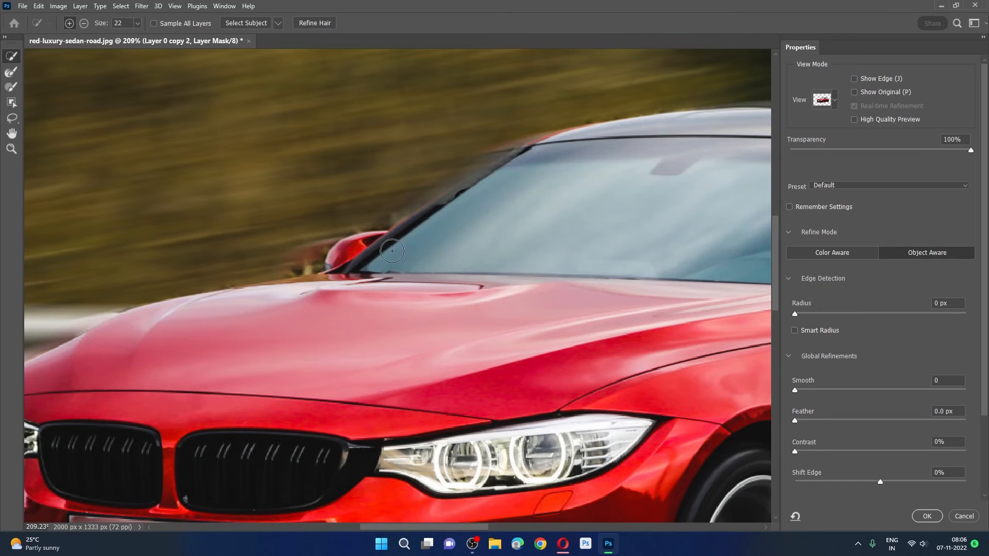
scroll(385, 252, down, 5)
scroll(385, 252, up, 5)
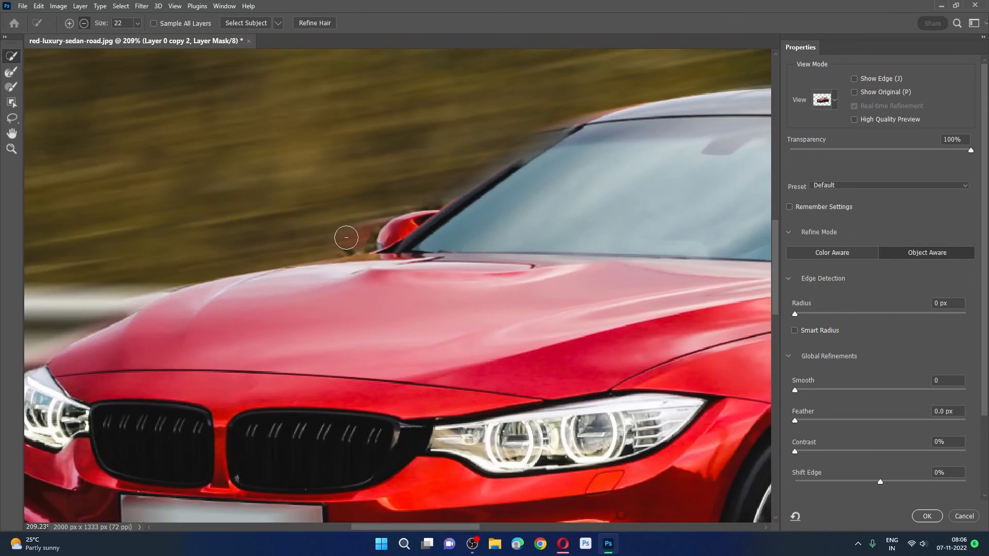
scroll(346, 234, down, 5)
scroll(346, 237, down, 3)
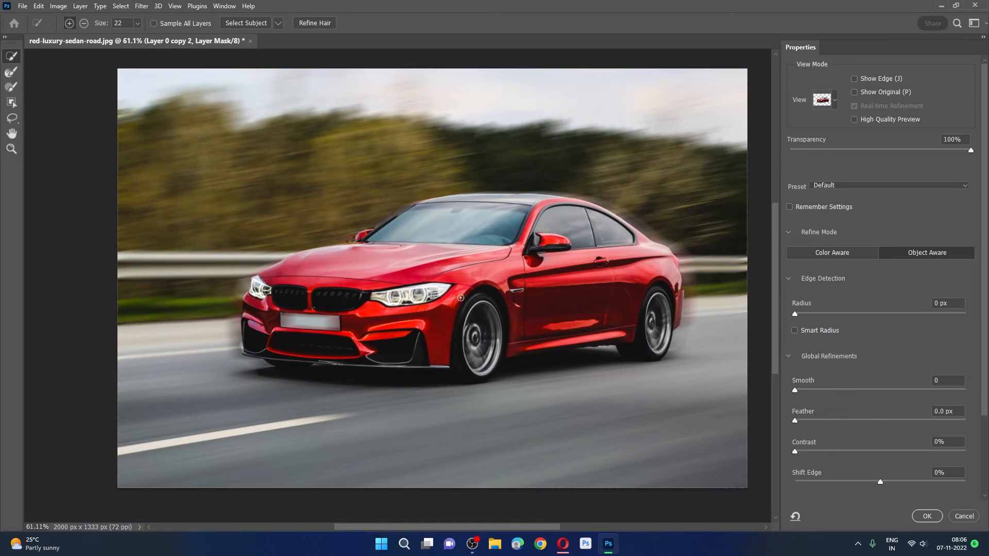
click(931, 517)
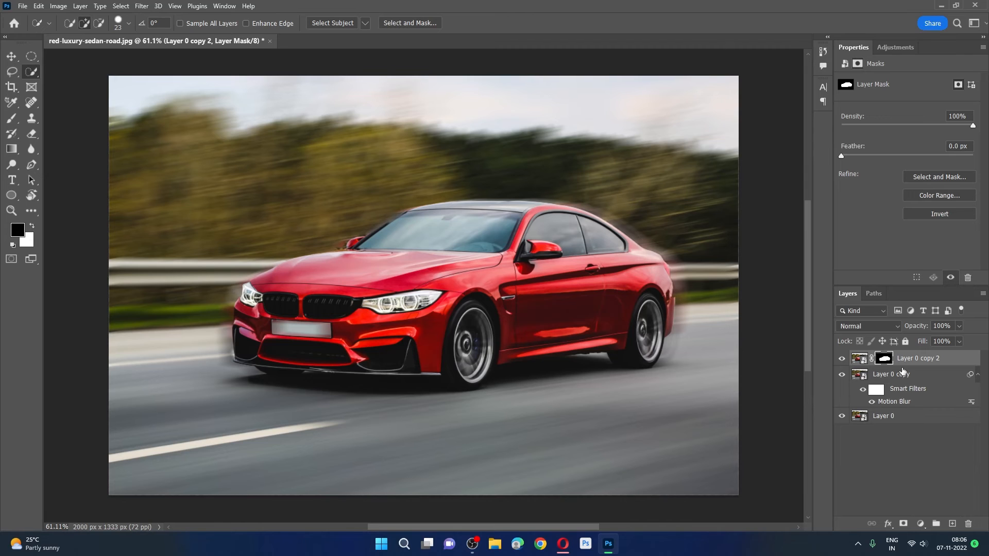
Strengthen the background blur by increasing the distance of Layer 0 copy's Motion Blur smart filter
double_click(904, 404)
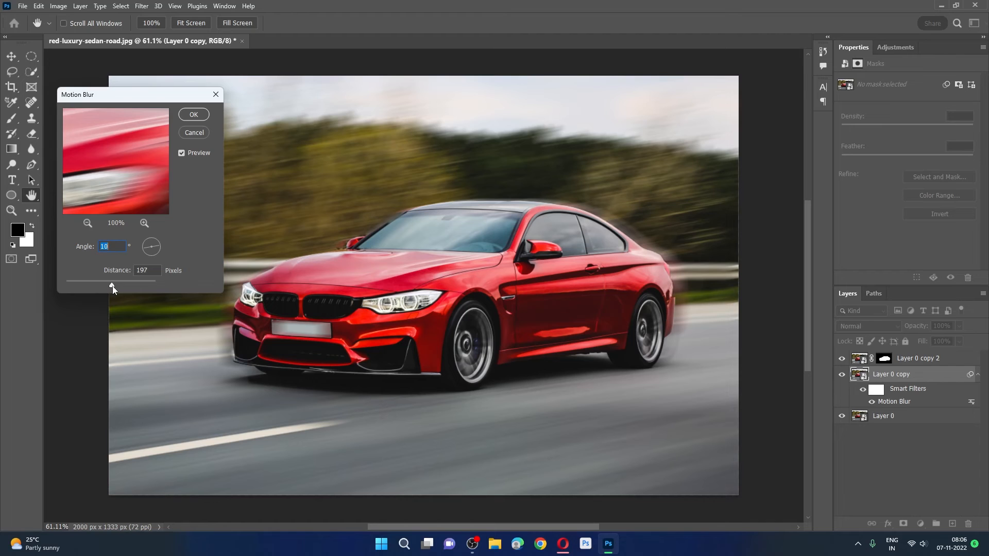
drag(110, 286, 114, 286)
click(193, 115)
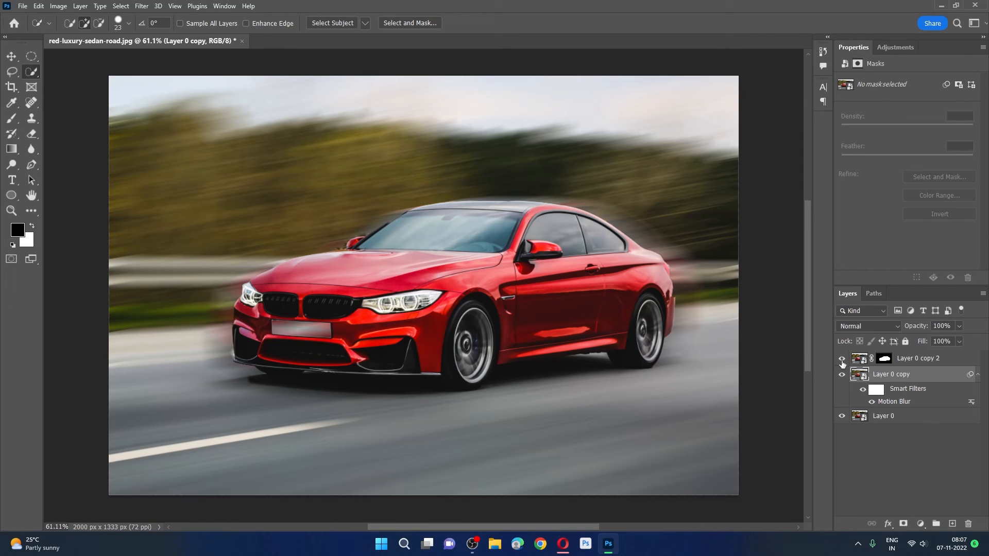
Group the masked car layer and the motion-blurred copy together
click(914, 360)
shift+click(915, 376)
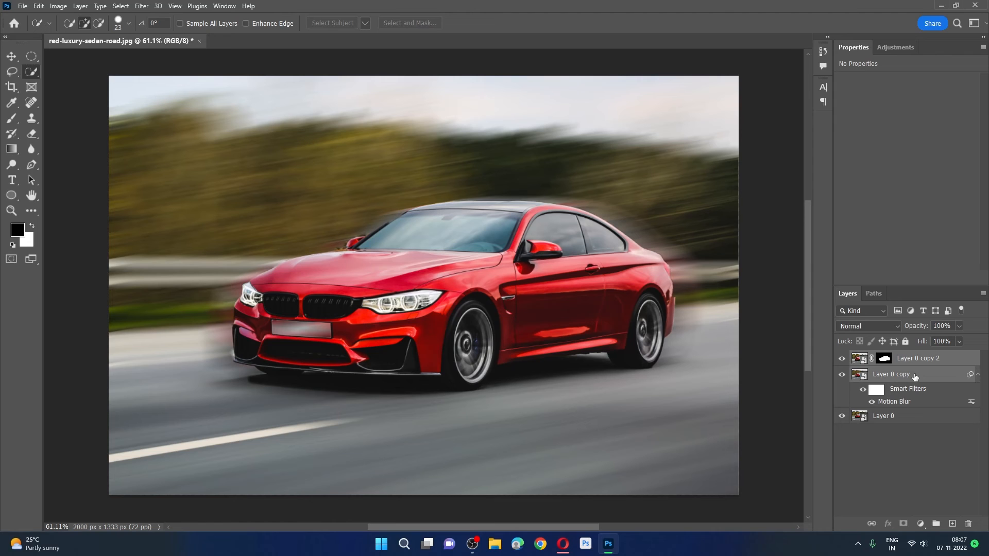
key(ctrl+g)
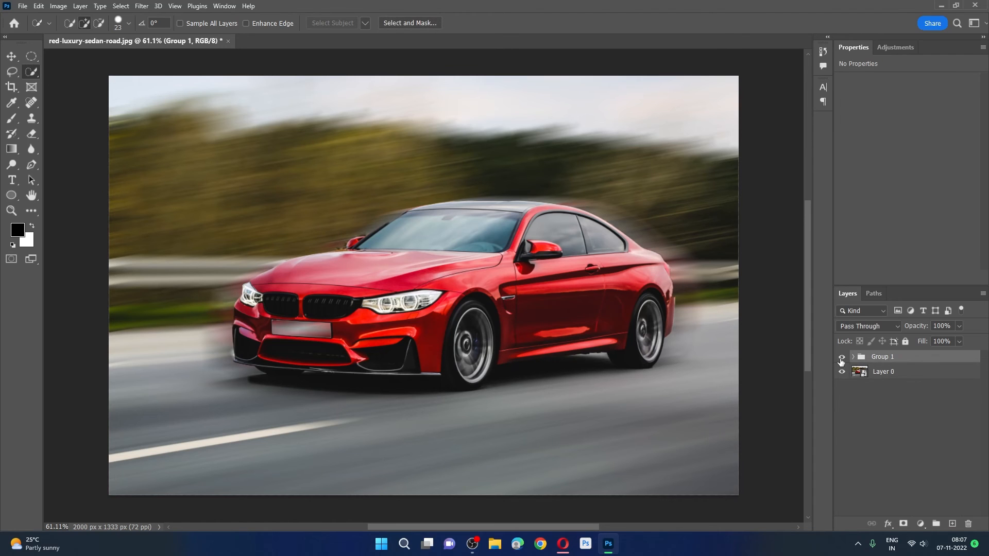
Compare the image before and after the effect by toggling Group 1's visibility
click(841, 358)
click(840, 358)
click(840, 359)
click(840, 360)
click(841, 359)
click(841, 359)
click(841, 359)
click(843, 358)
click(844, 362)
click(844, 362)
click(845, 362)
click(845, 362)
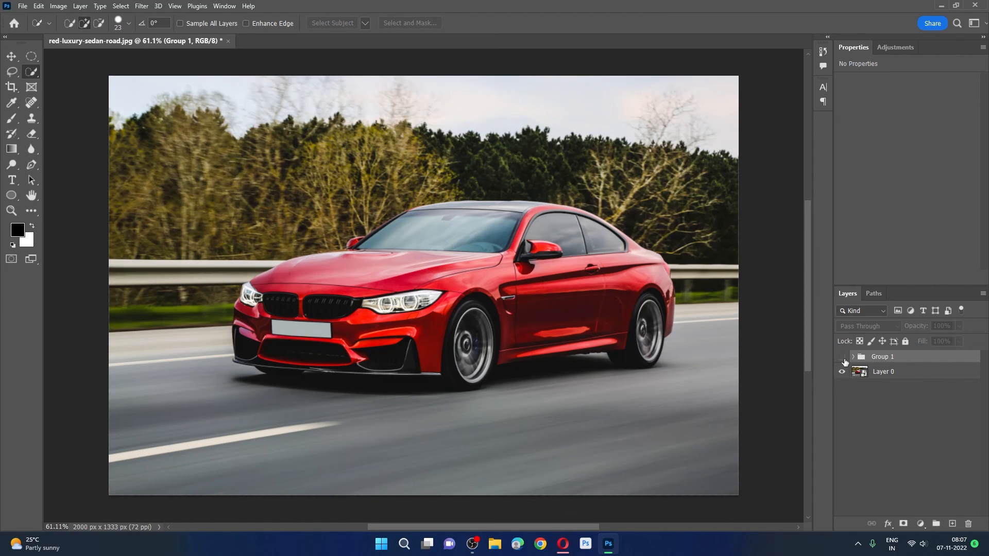
click(845, 362)
Add the front number plate to the mask of Layer 0 copy 2 inside Group 1 using Select and Mask
click(853, 357)
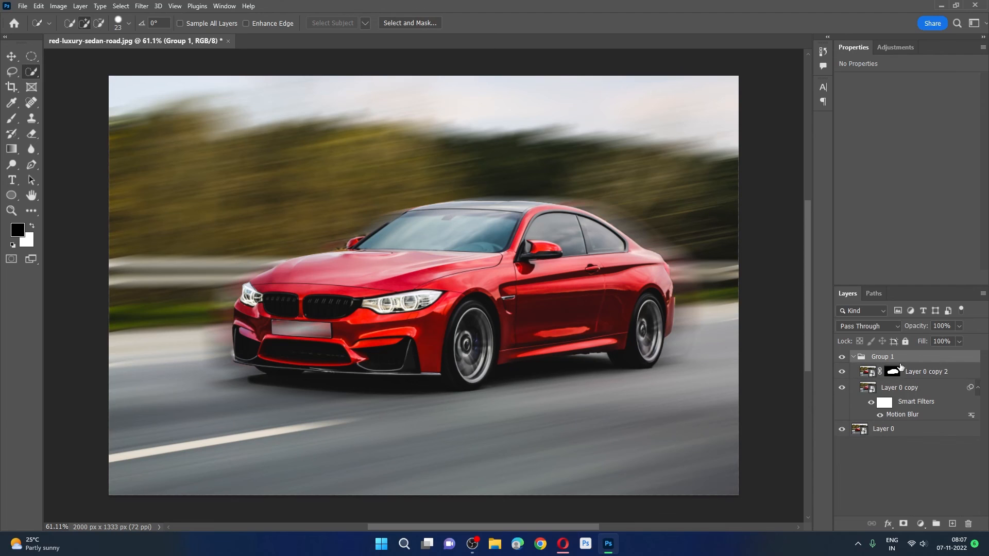
click(893, 371)
click(927, 175)
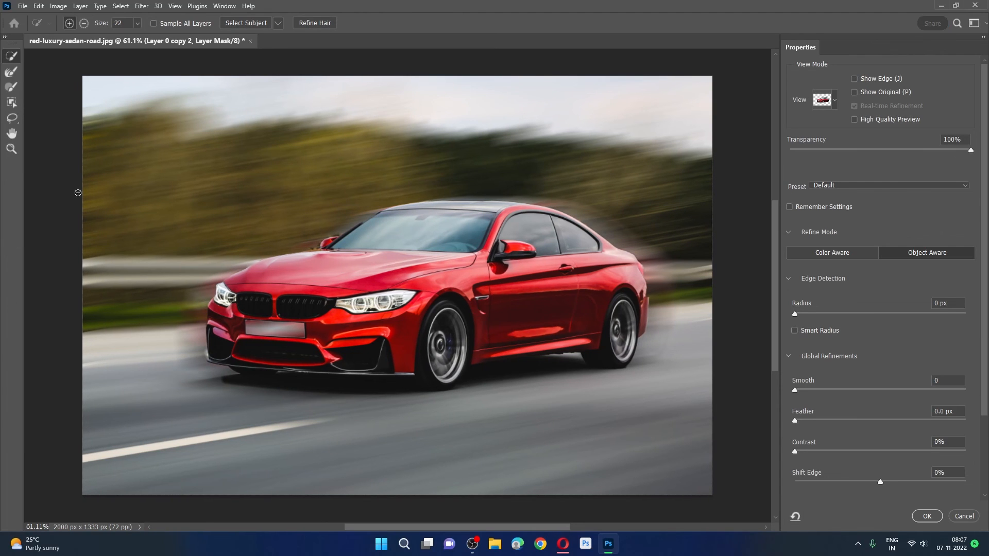
mouse_move(214, 250)
mouse_down()
mouse_move(290, 328)
mouse_move(326, 306)
mouse_move(301, 332)
mouse_move(301, 309)
mouse_move(279, 332)
mouse_move(269, 307)
mouse_move(235, 321)
mouse_up()
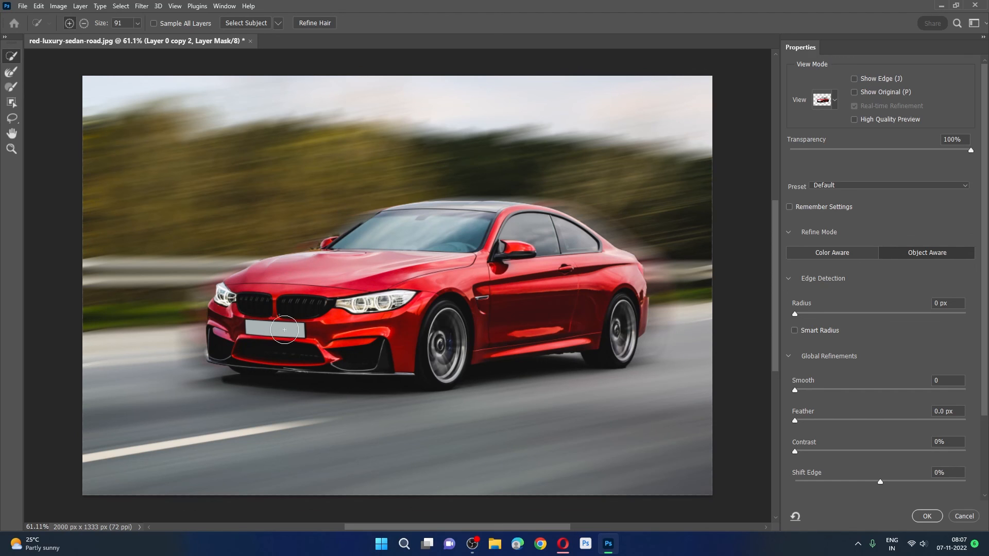
click(926, 517)
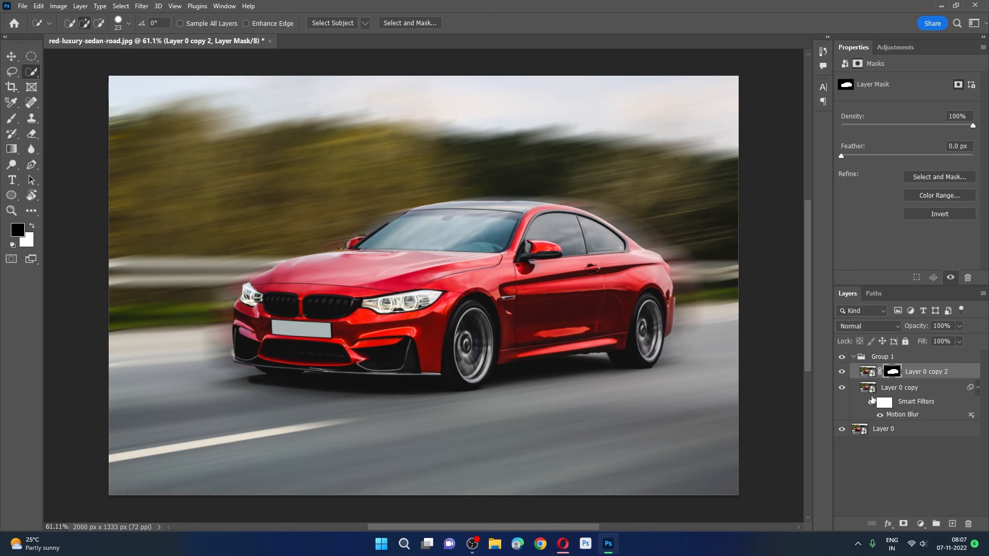
Collapse Group 1, compare the corrected result with the original photo, and switch to the Move tool
click(853, 356)
click(841, 358)
click(842, 358)
click(841, 357)
click(841, 357)
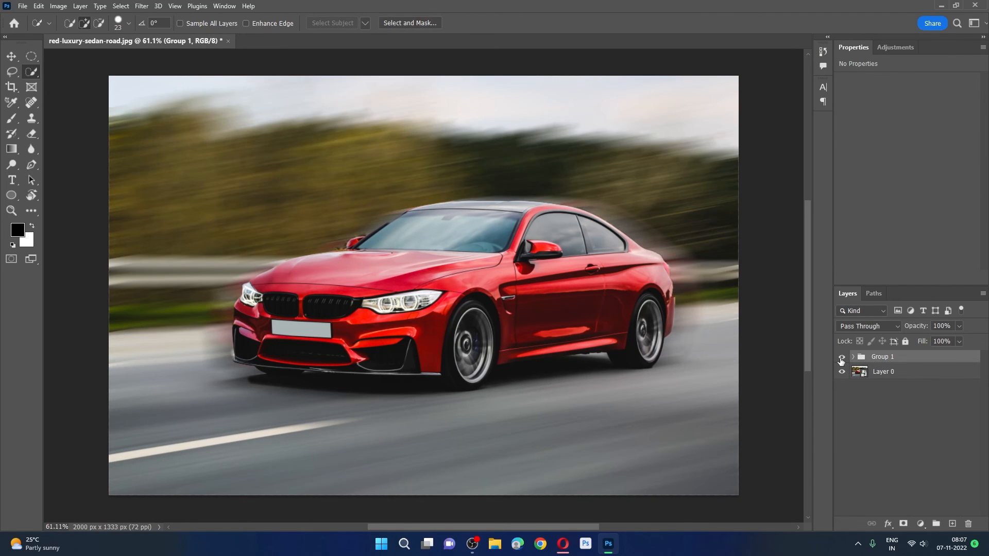
key(v)
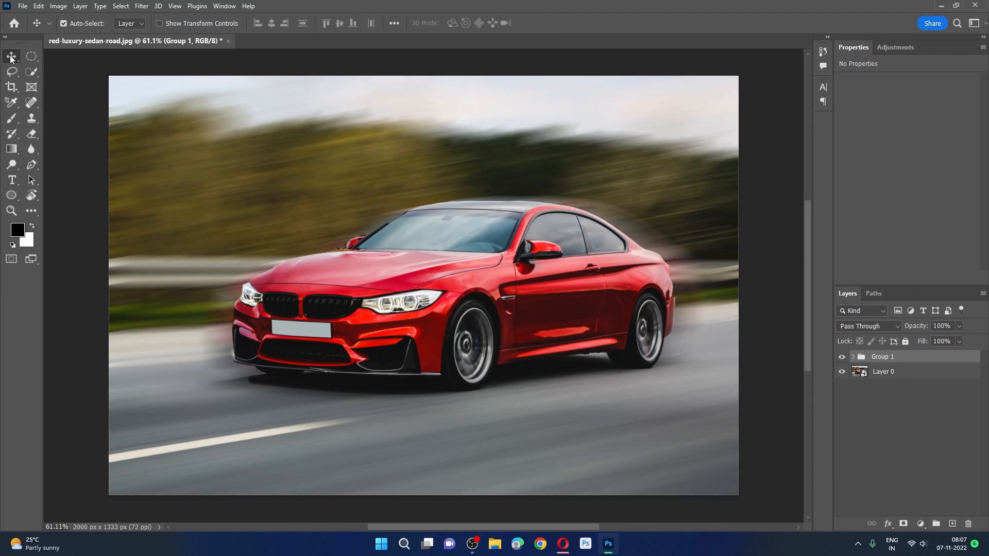